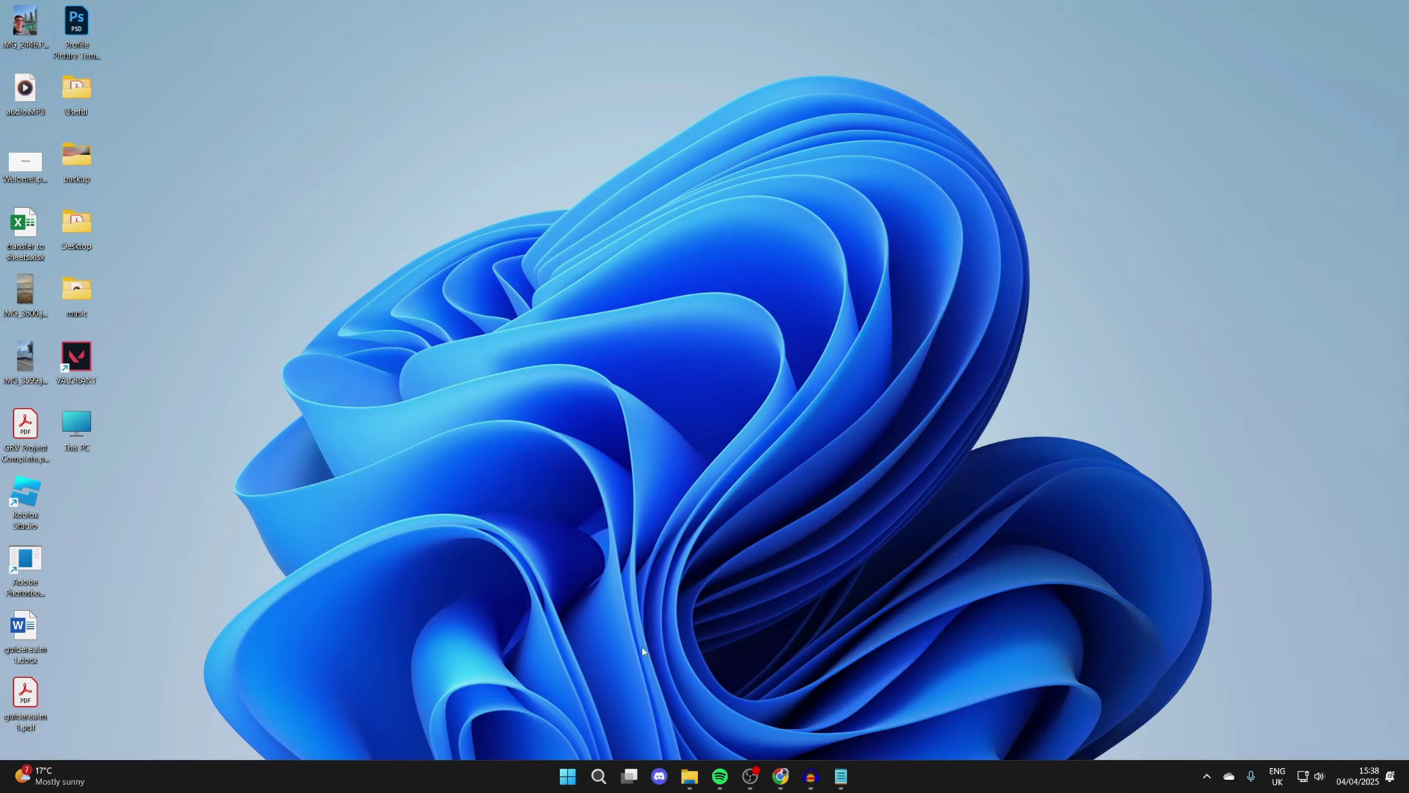
- Restart Windows Explorer from Task Manager, retest the taskbar search panel, then close Task Manager
{"action": "left_click", "coordinate": [598, 776]}
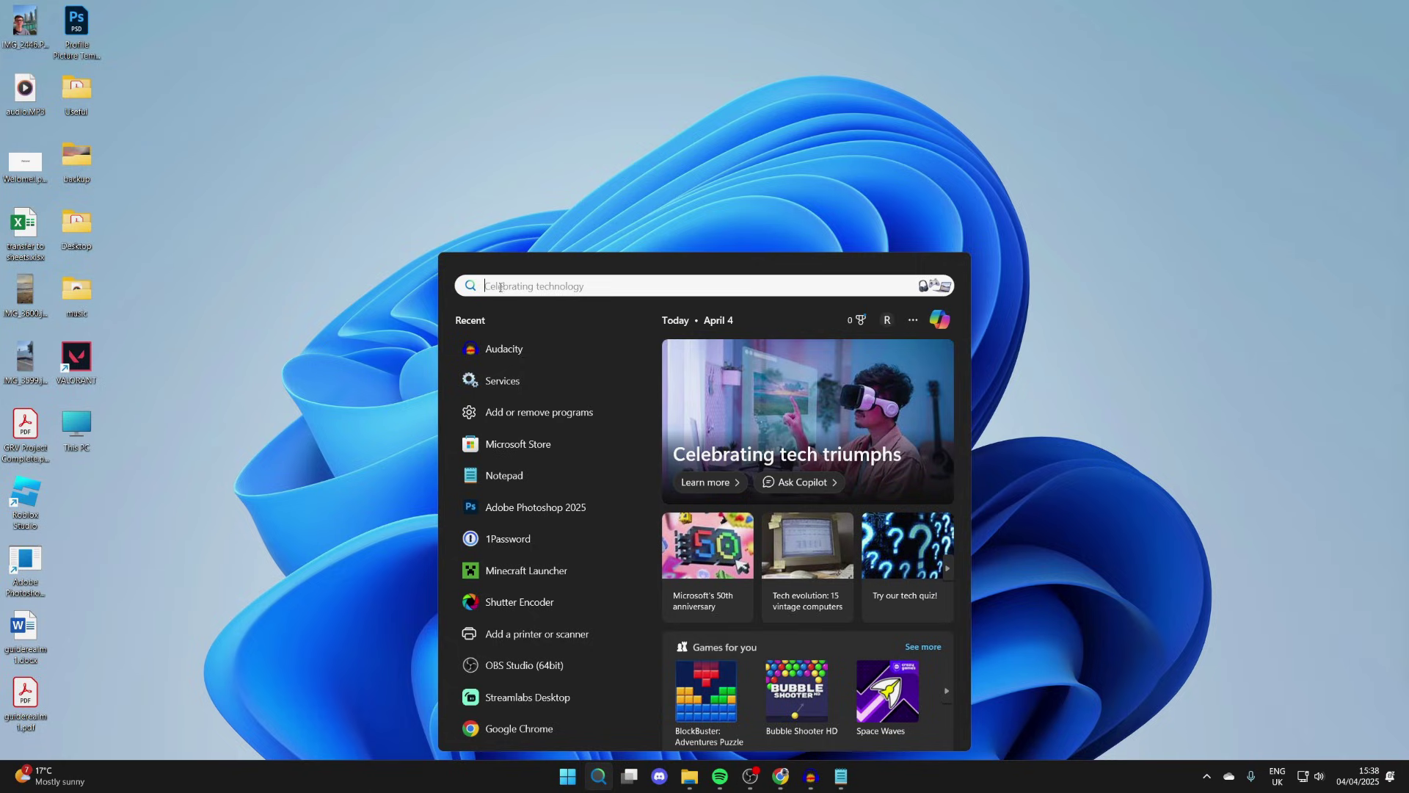
{"action": "left_click", "coordinate": [707, 184]}
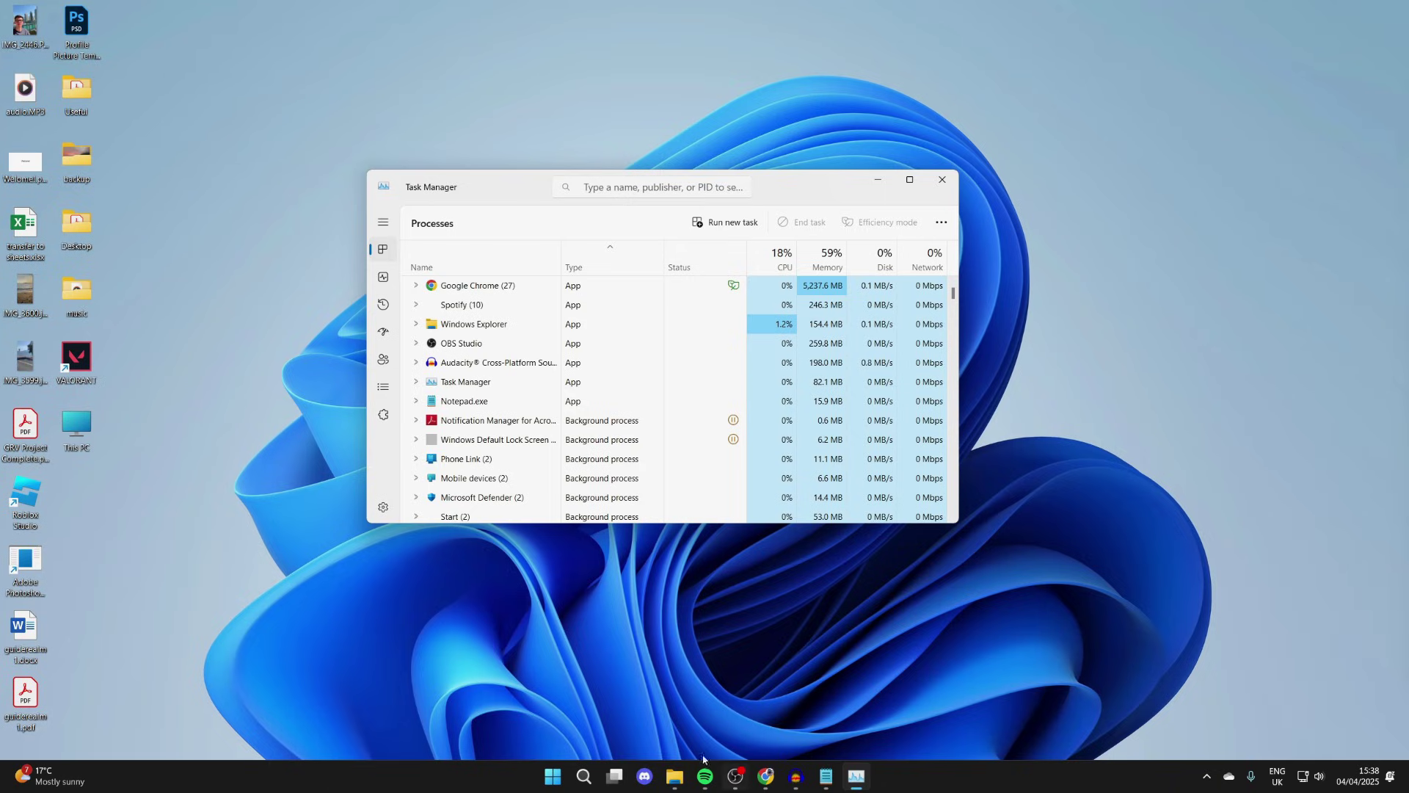
{"action": "left_click", "coordinate": [508, 324]}
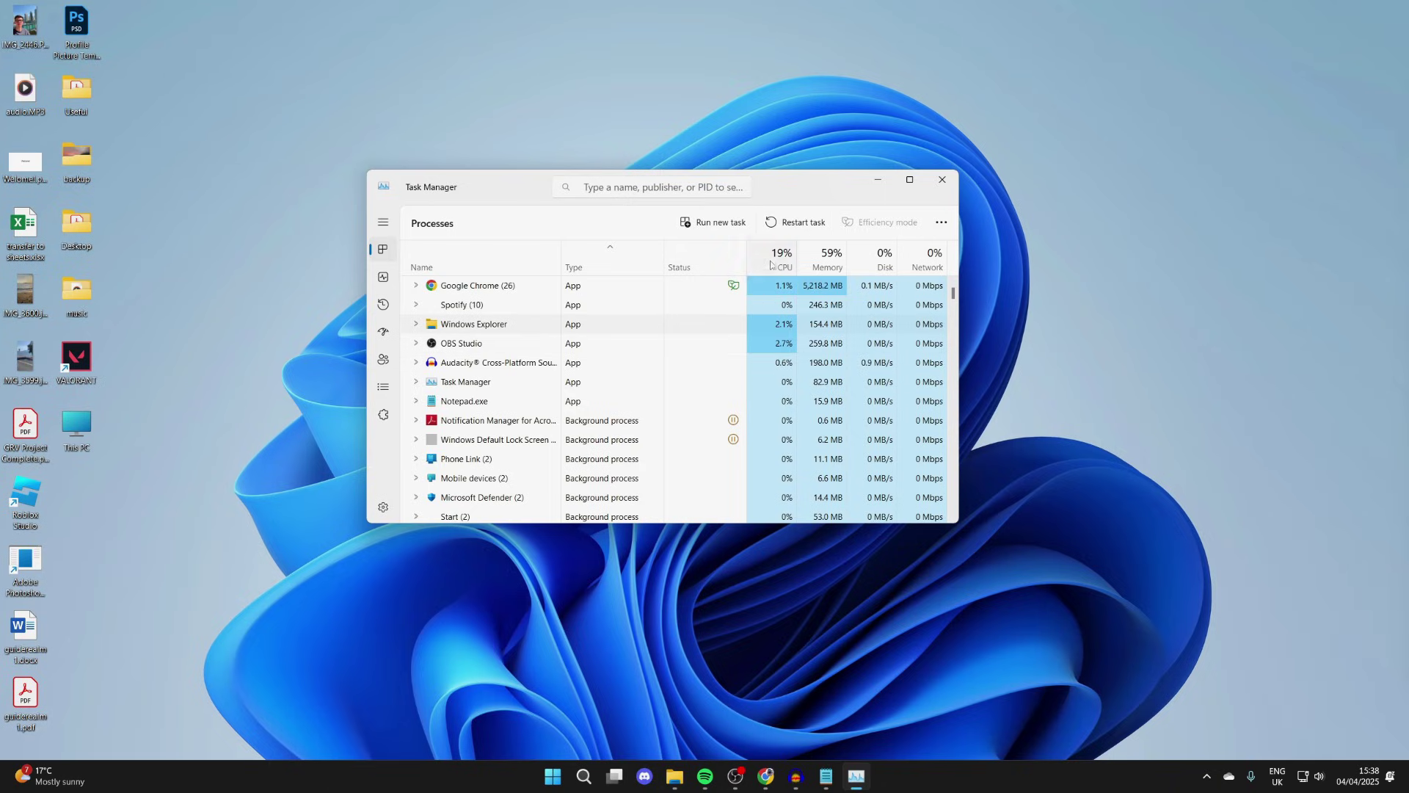
{"action": "left_click", "coordinate": [803, 222]}
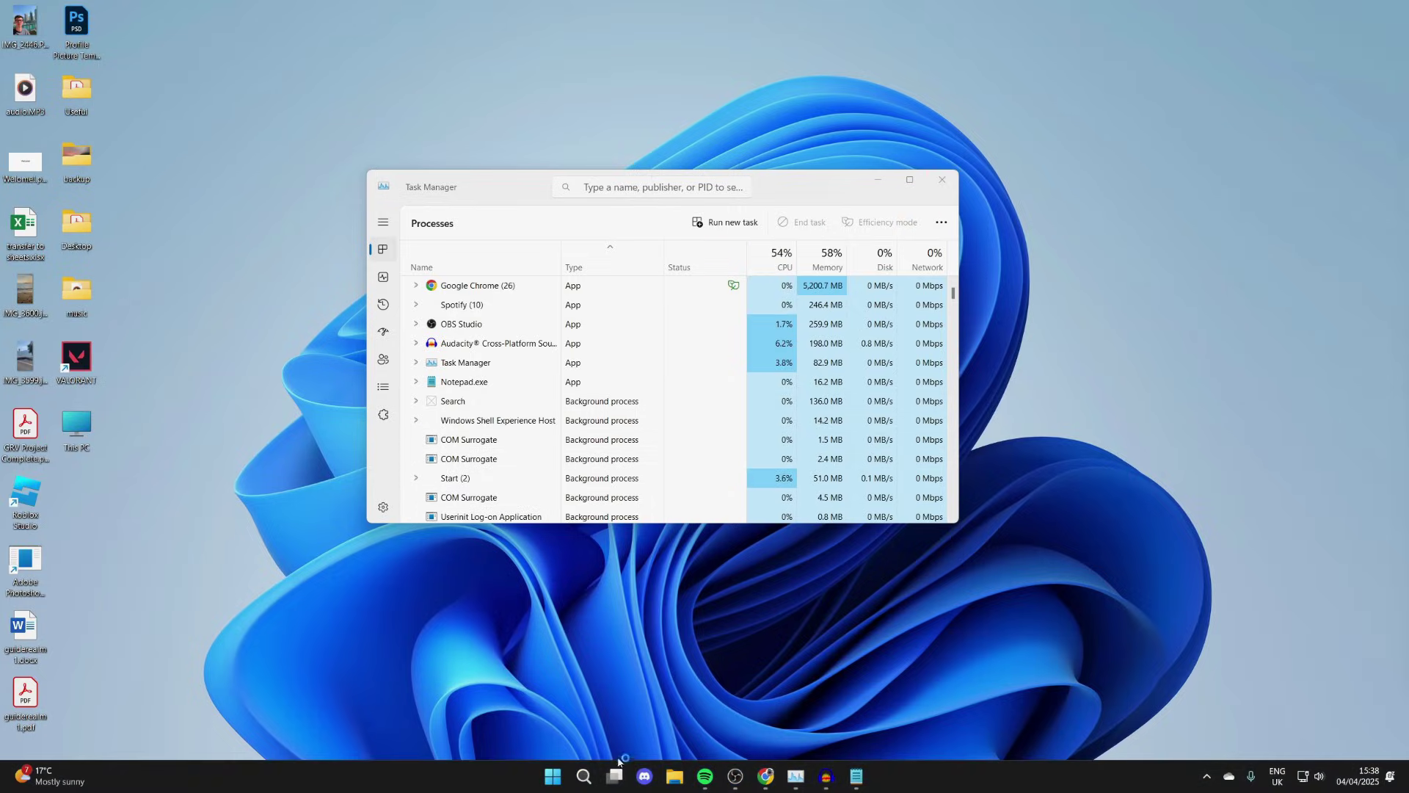
{"action": "left_click", "coordinate": [582, 777]}
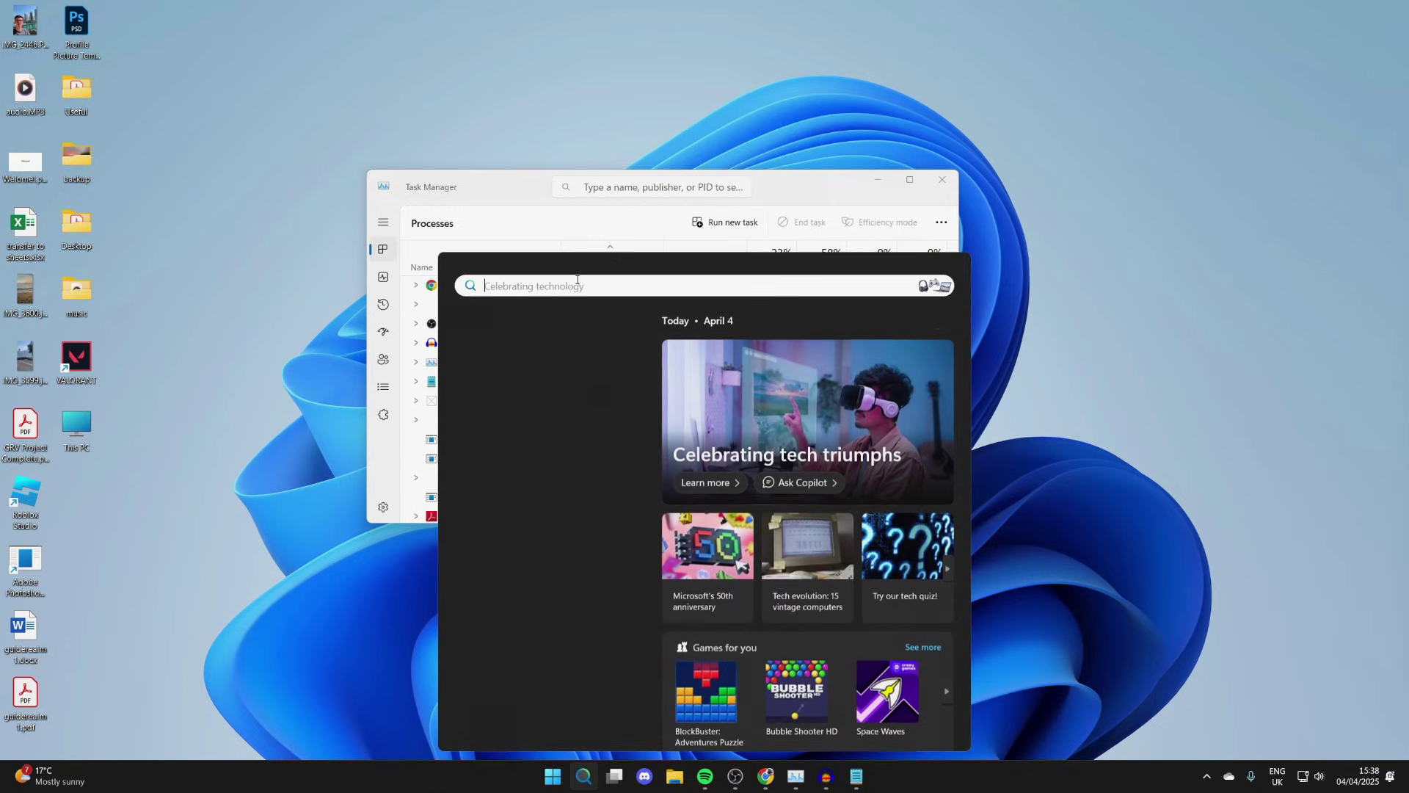
{"action": "left_click", "coordinate": [942, 180]}
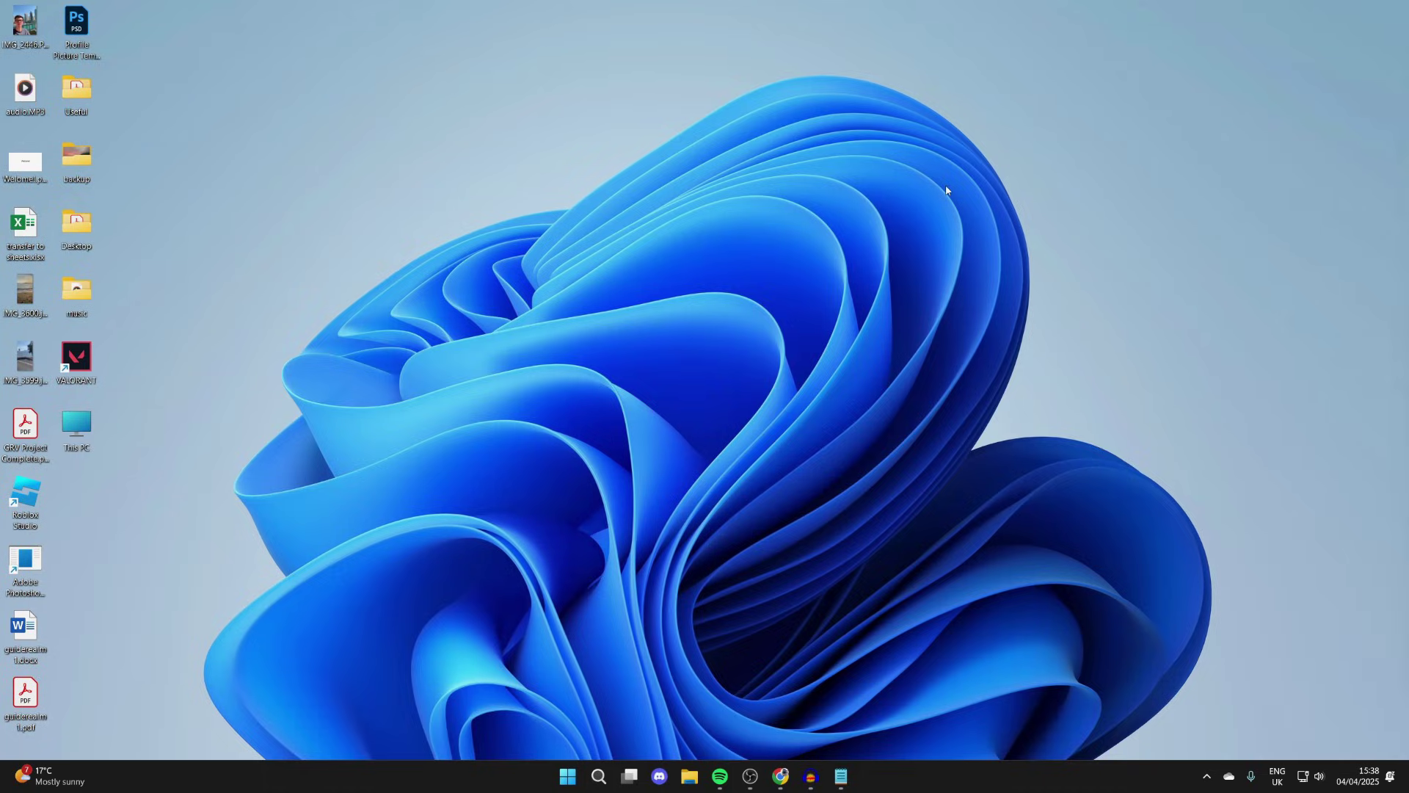
- Launch services.msc from the Win+R Run box
{"action": "key", "text": "super+r"}
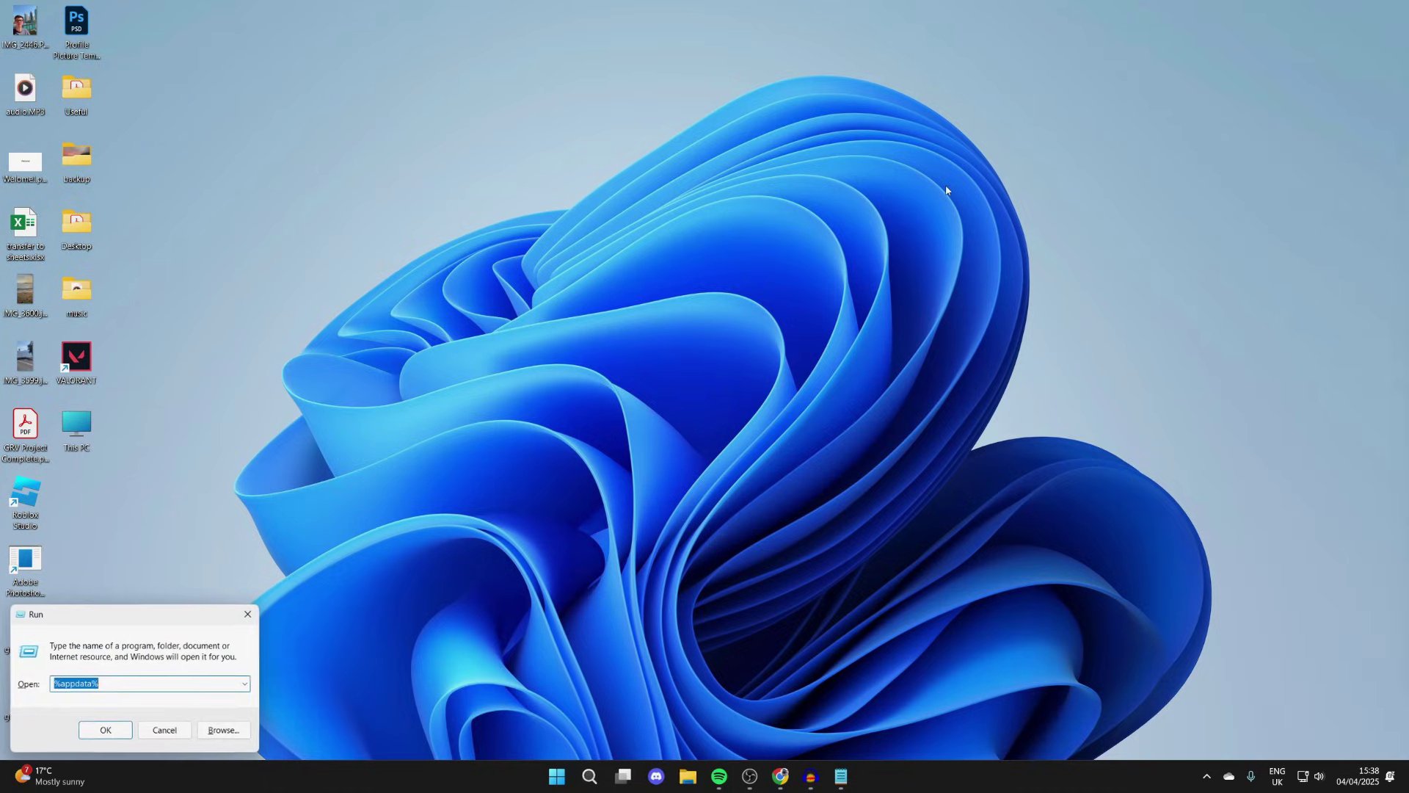
{"action": "type", "text": "services."}
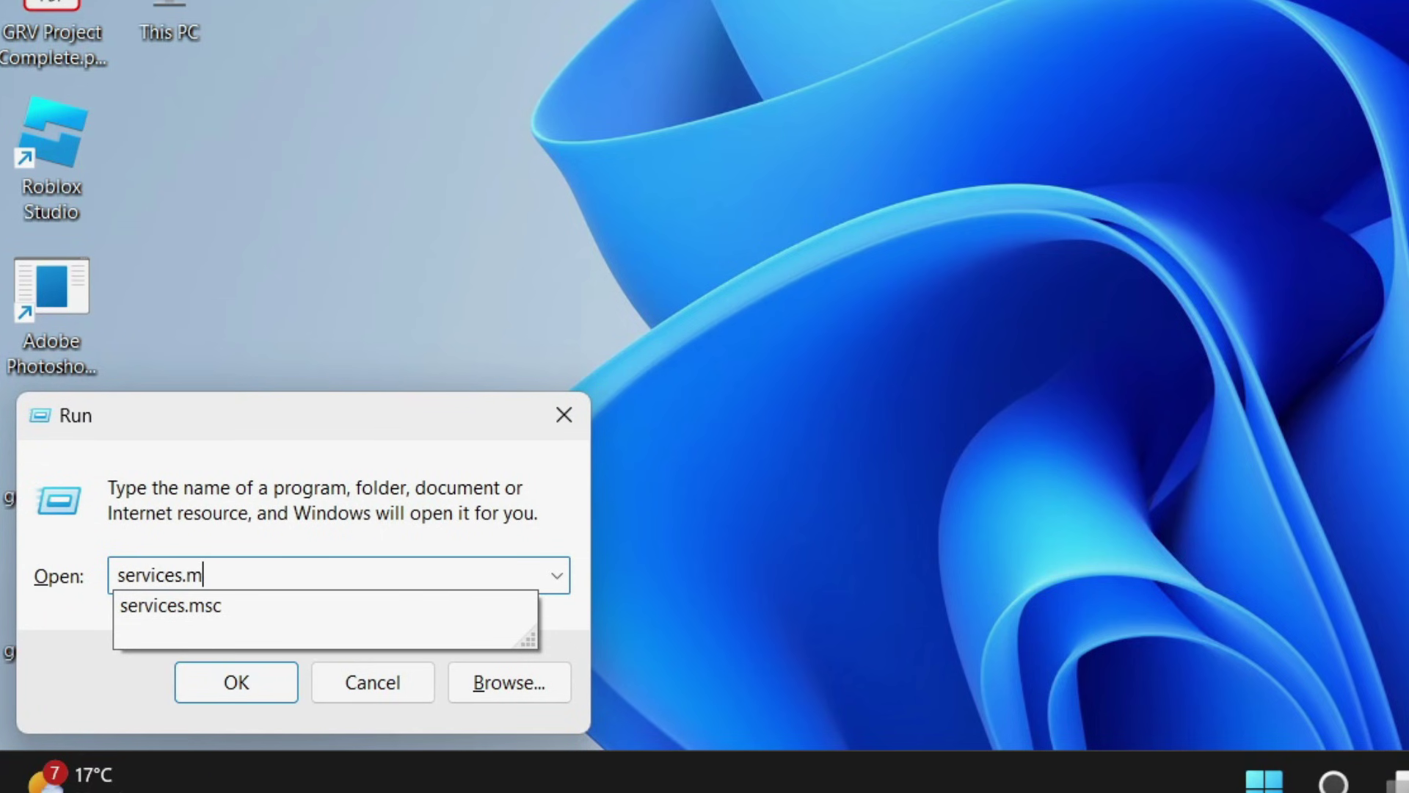
{"action": "type", "text": "msc"}
{"action": "key", "text": "Return"}
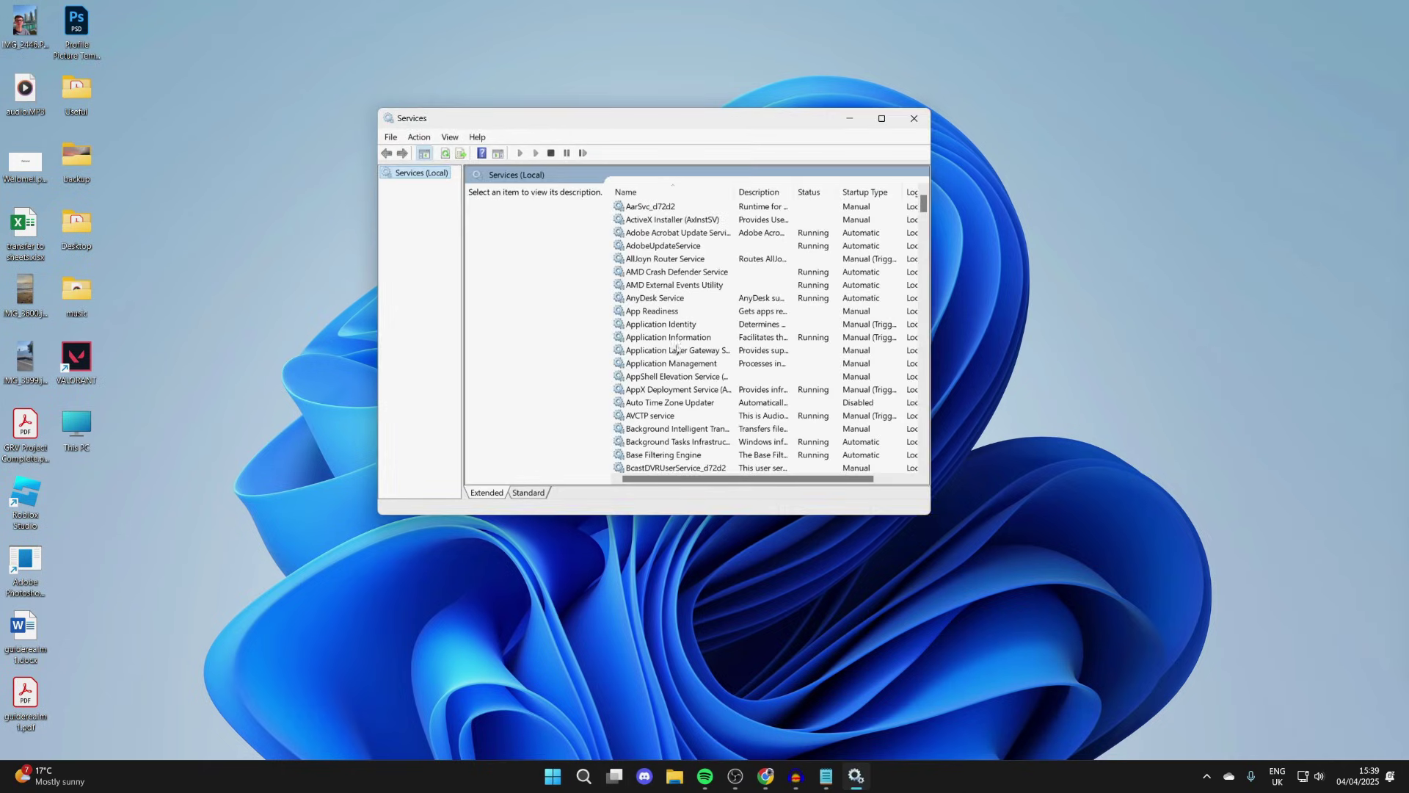
{"action": "left_click_drag", "start_coordinate": [924, 202], "coordinate": [924, 440]}
- Stop the Windows Search service and save its startup type as Disabled
{"action": "left_click", "coordinate": [657, 416]}
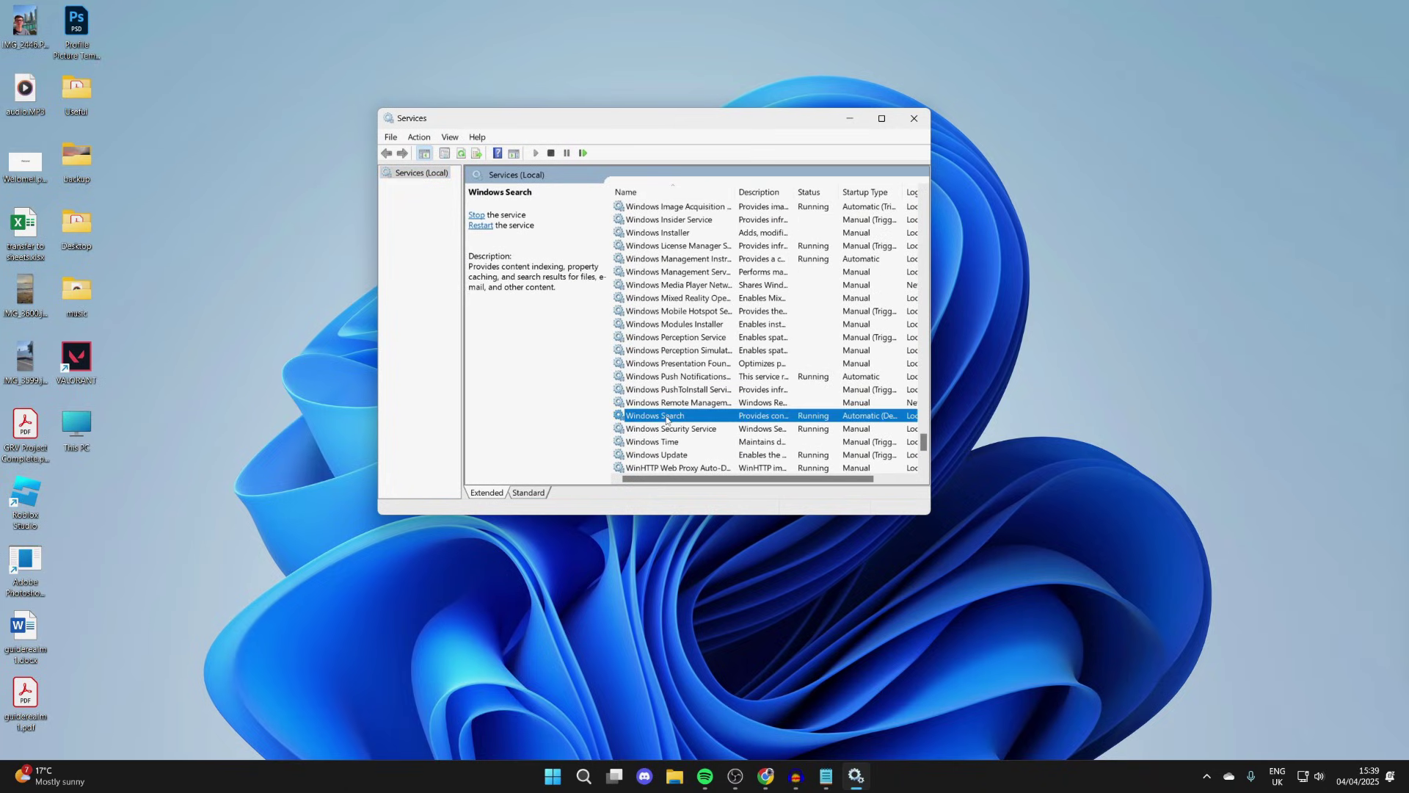
{"action": "double_click", "coordinate": [666, 417]}
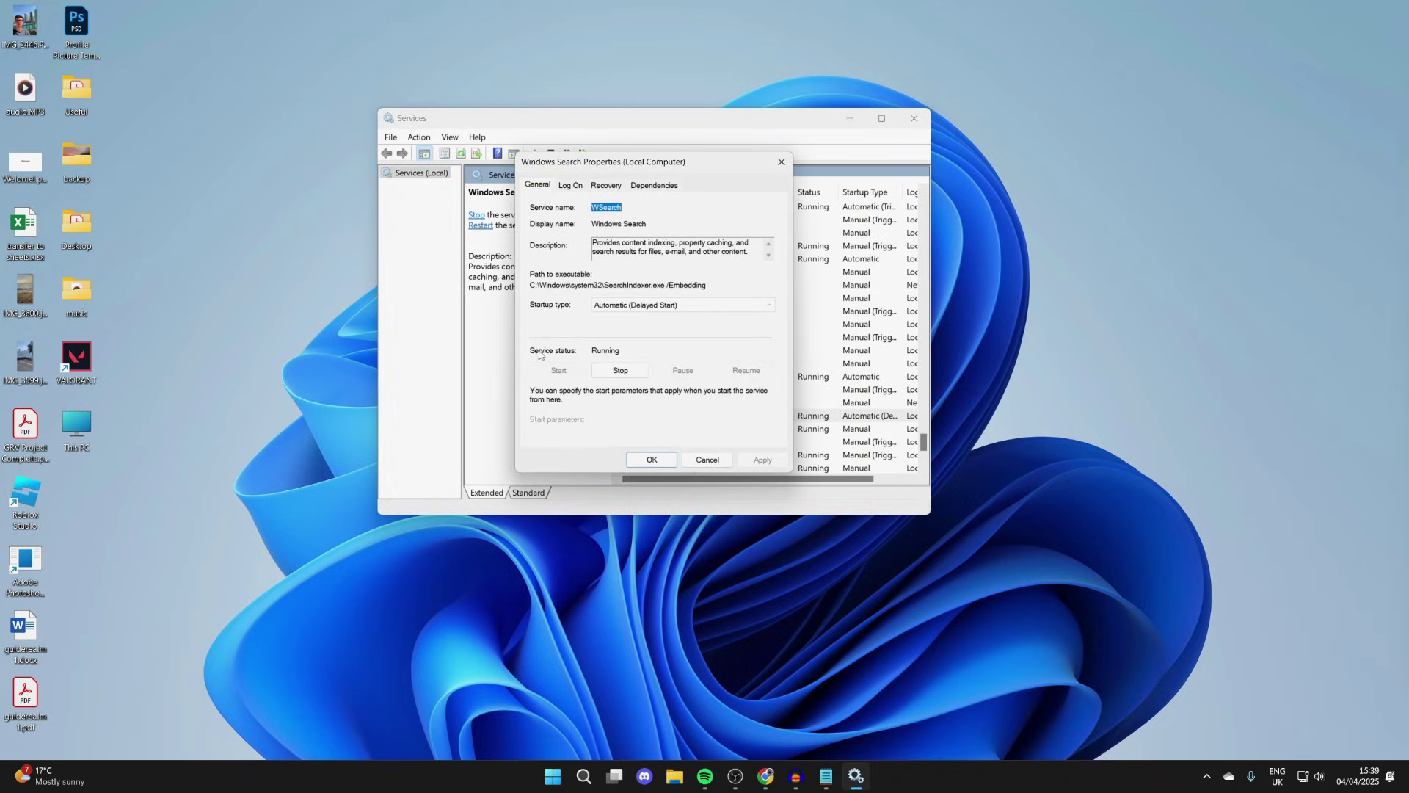
{"action": "left_click", "coordinate": [620, 370]}
{"action": "left_click", "coordinate": [680, 305]}
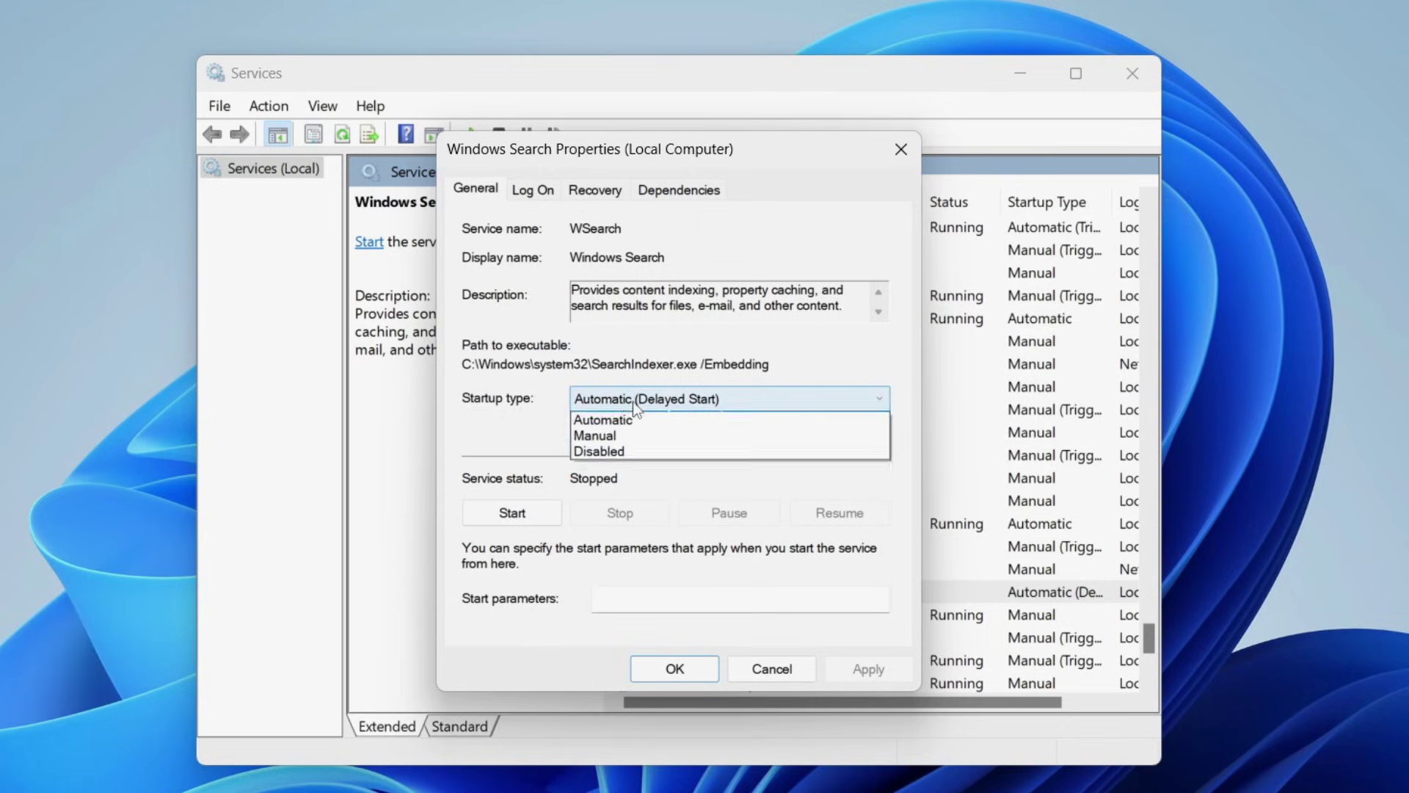
{"action": "left_click", "coordinate": [616, 333]}
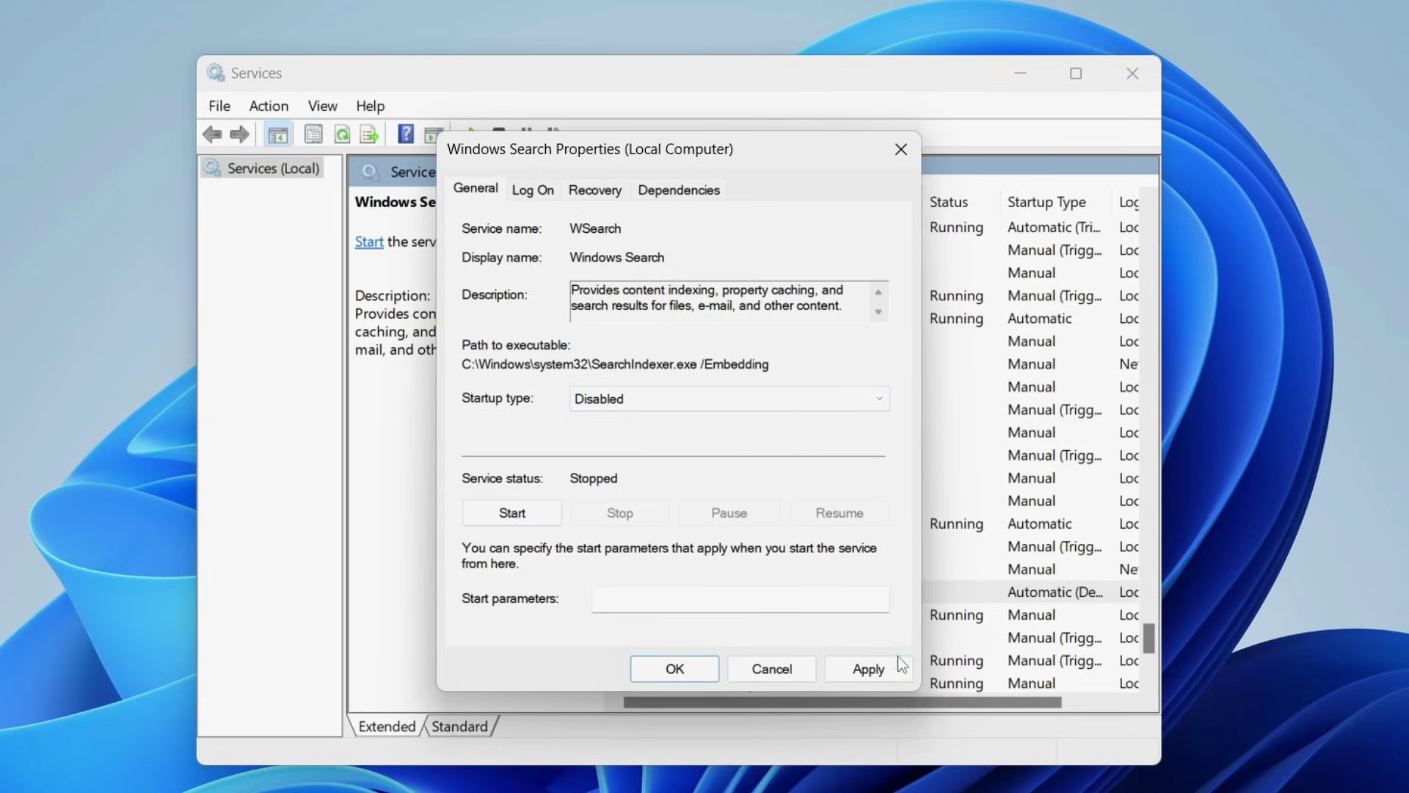
{"action": "left_click", "coordinate": [868, 668]}
{"action": "left_click", "coordinate": [675, 668]}
- Open the Start menu's power options, then dismiss them and the Start menu
{"action": "left_click", "coordinate": [568, 777]}
{"action": "left_click", "coordinate": [876, 730]}
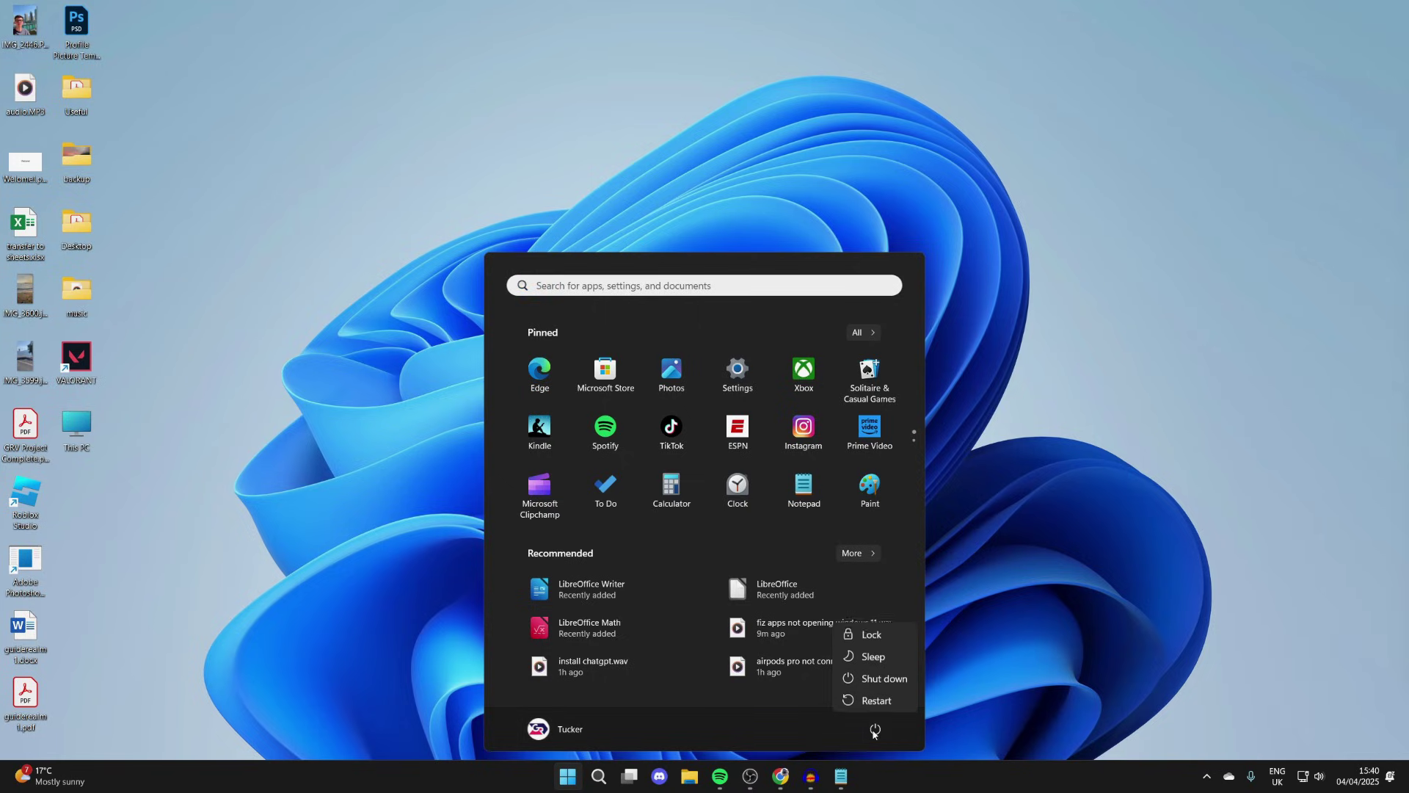
{"action": "left_click", "coordinate": [1006, 577]}
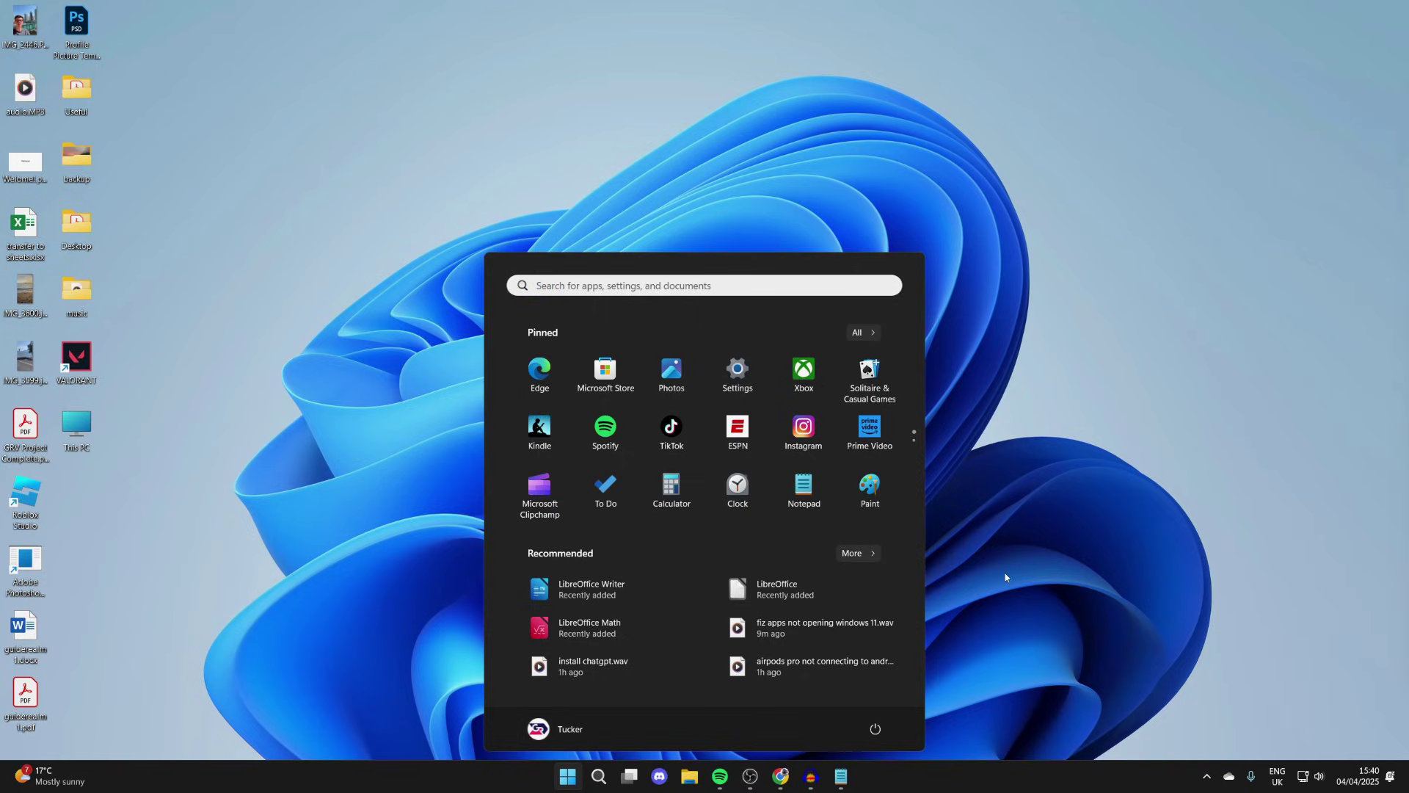
{"action": "left_click", "coordinate": [882, 569]}
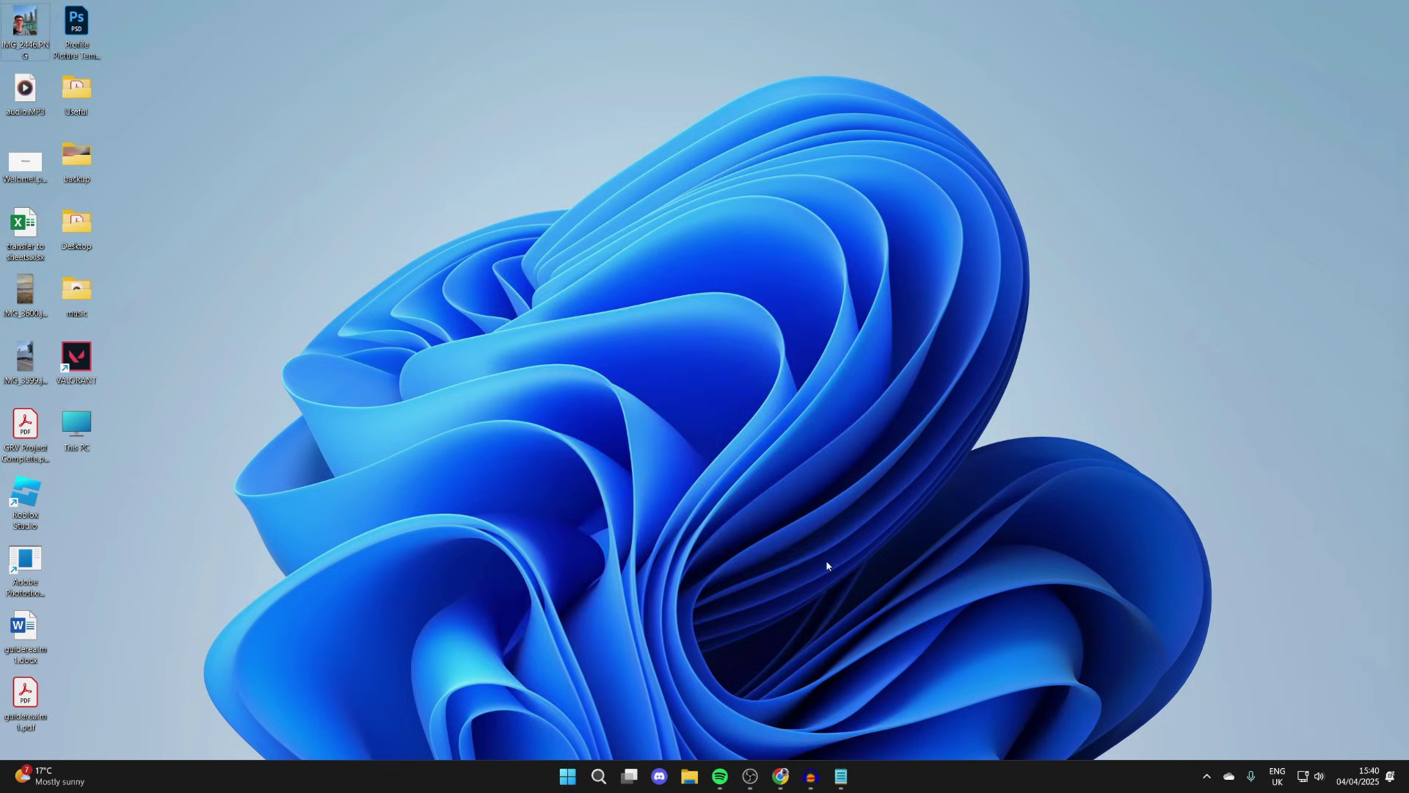
- Reopen services.msc and apply Automatic (Delayed Start) as the Windows Search startup type
{"action": "key", "text": "super+r"}
{"action": "type", "text": "services.msc"}
{"action": "key", "text": "Return"}
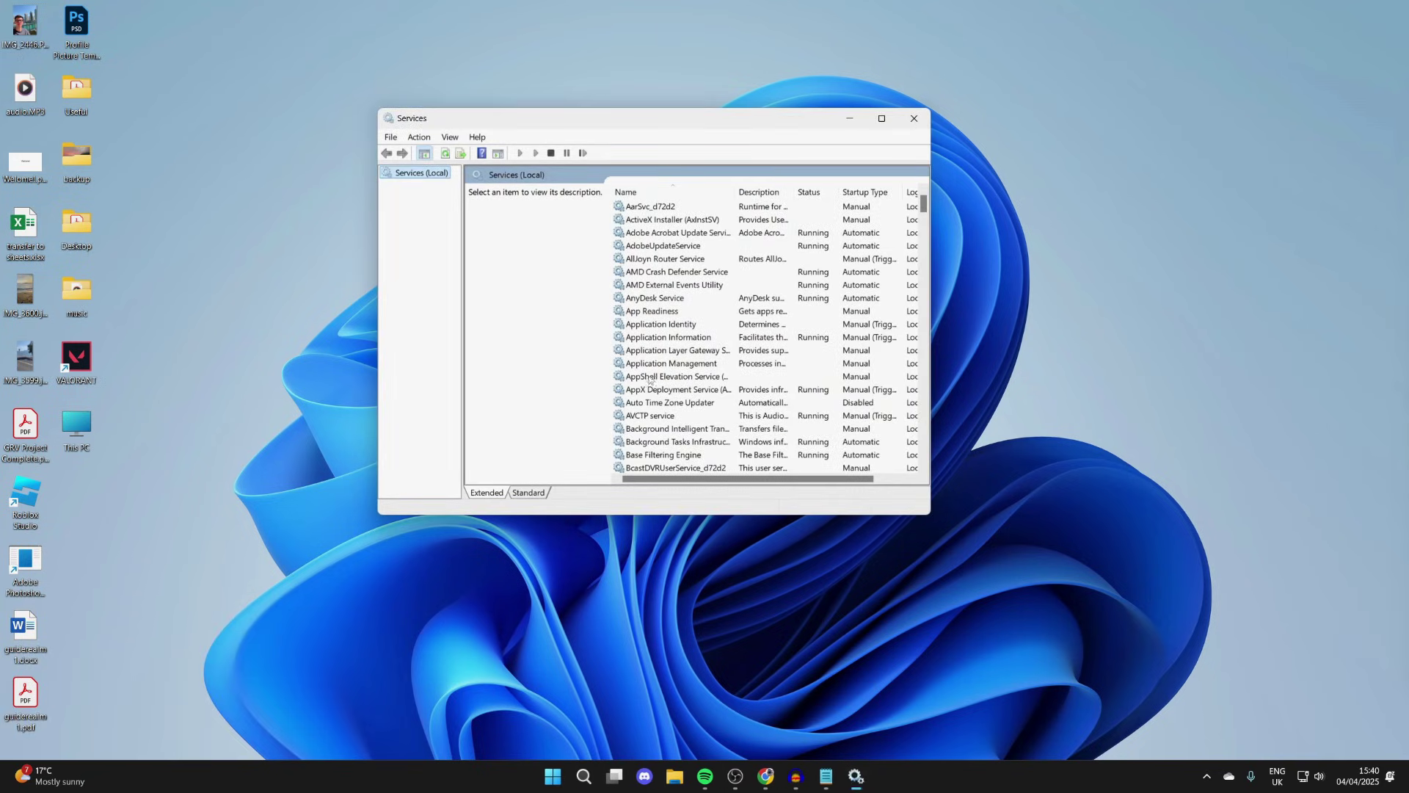
{"action": "scroll", "coordinate": [760, 331], "scroll_direction": "down", "scroll_amount": 15}
{"action": "double_click", "coordinate": [672, 259]}
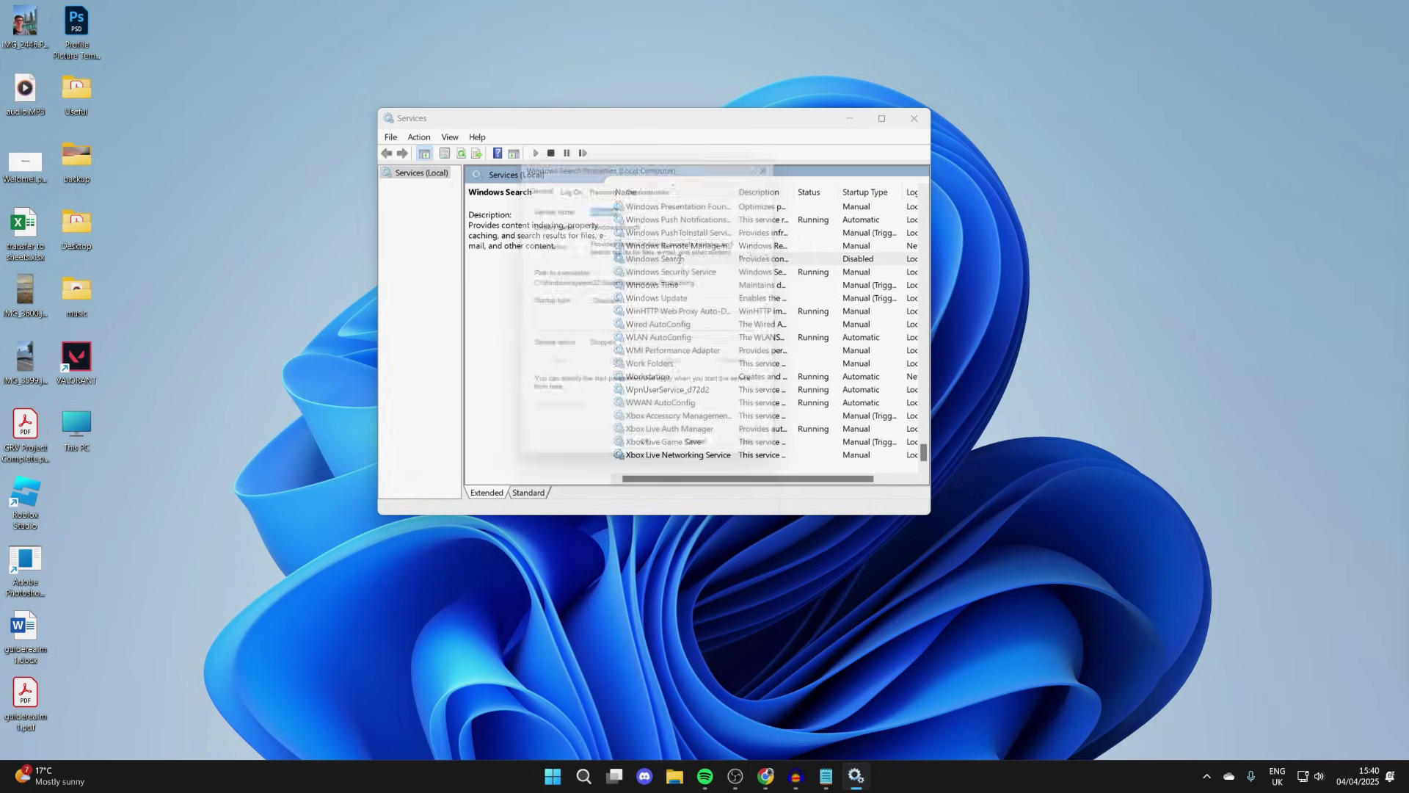
{"action": "left_click", "coordinate": [684, 305]}
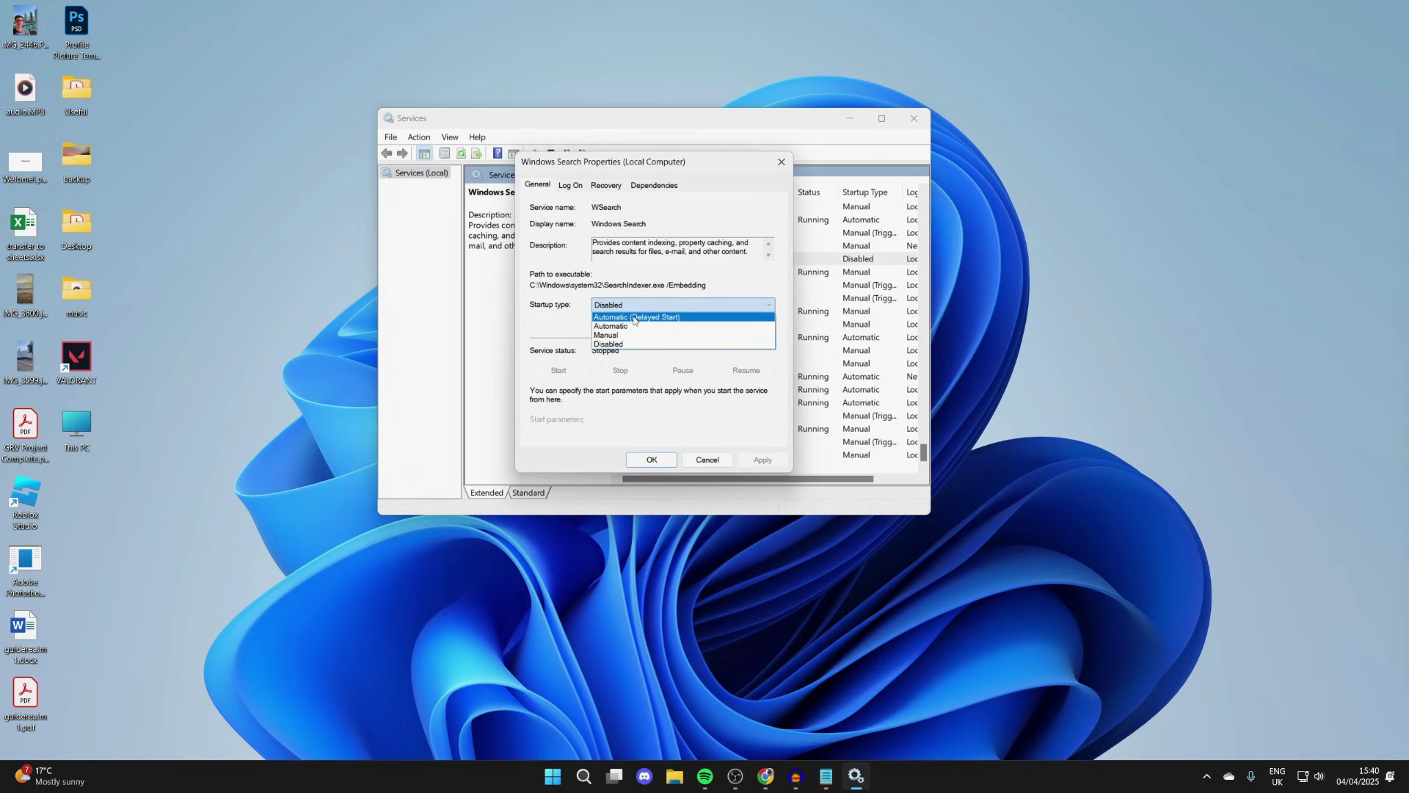
{"action": "left_click", "coordinate": [634, 318]}
{"action": "left_click", "coordinate": [761, 459]}
- Start Windows Search, close Services, and check that the taskbar search panel opens
{"action": "left_click", "coordinate": [558, 370]}
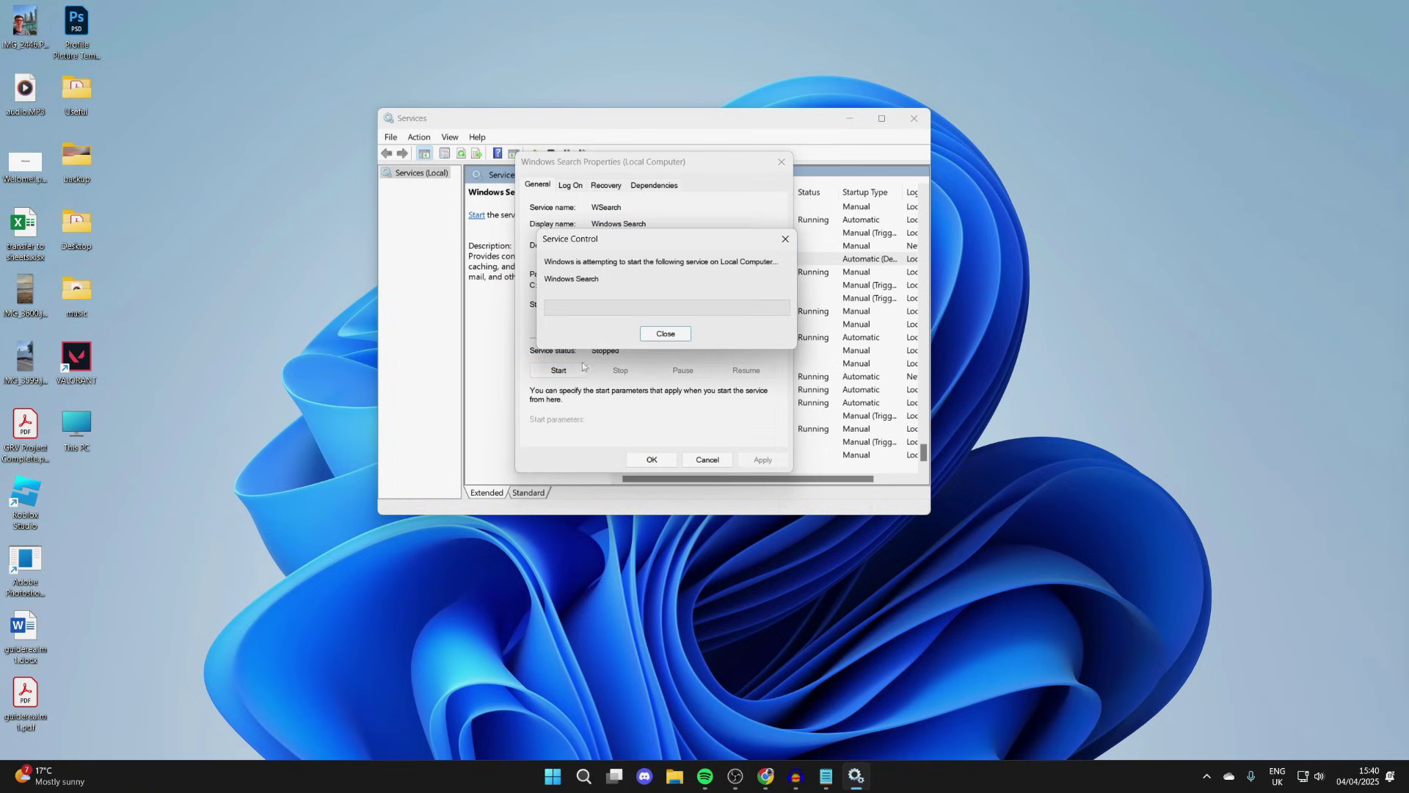
{"action": "left_click", "coordinate": [652, 459]}
{"action": "left_click", "coordinate": [914, 118]}
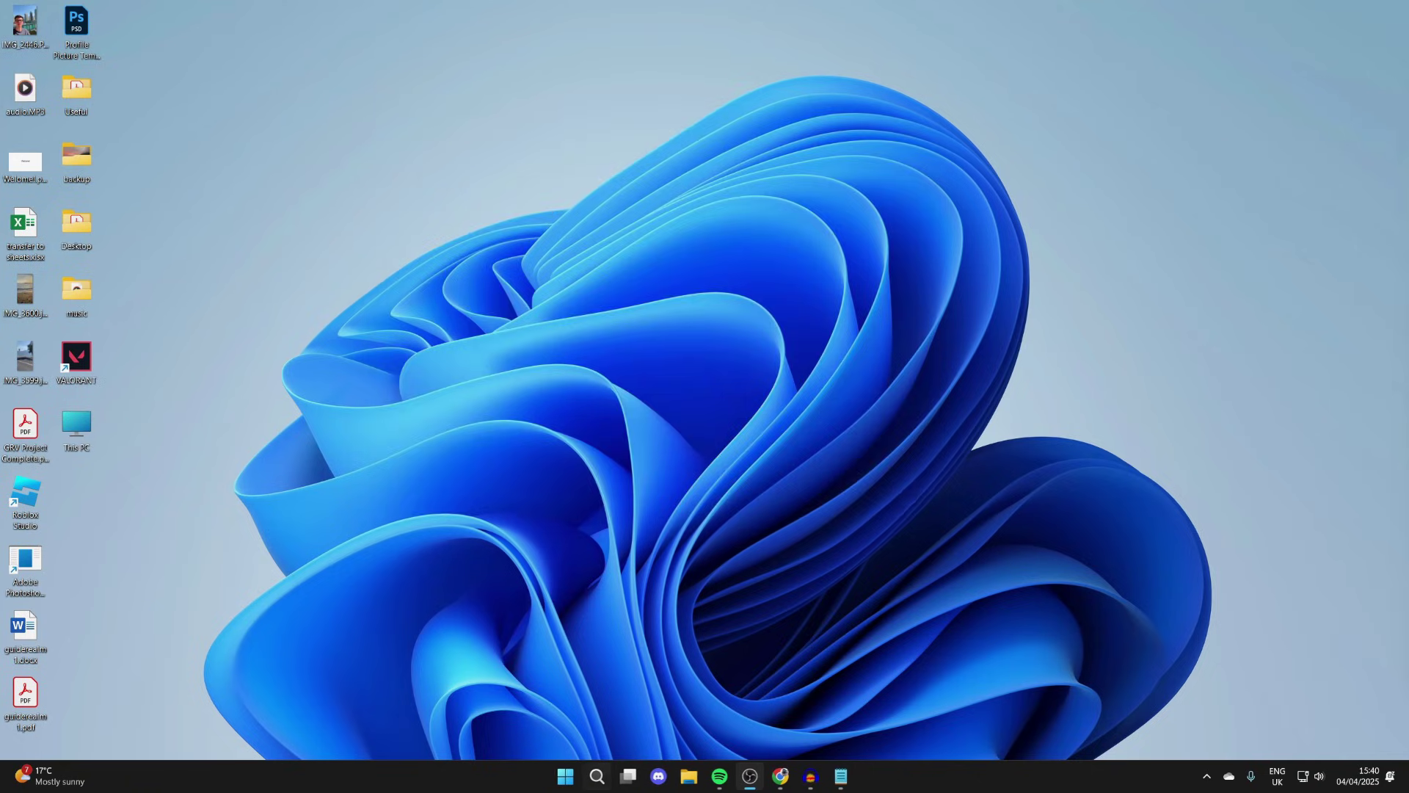
{"action": "left_click", "coordinate": [596, 777]}
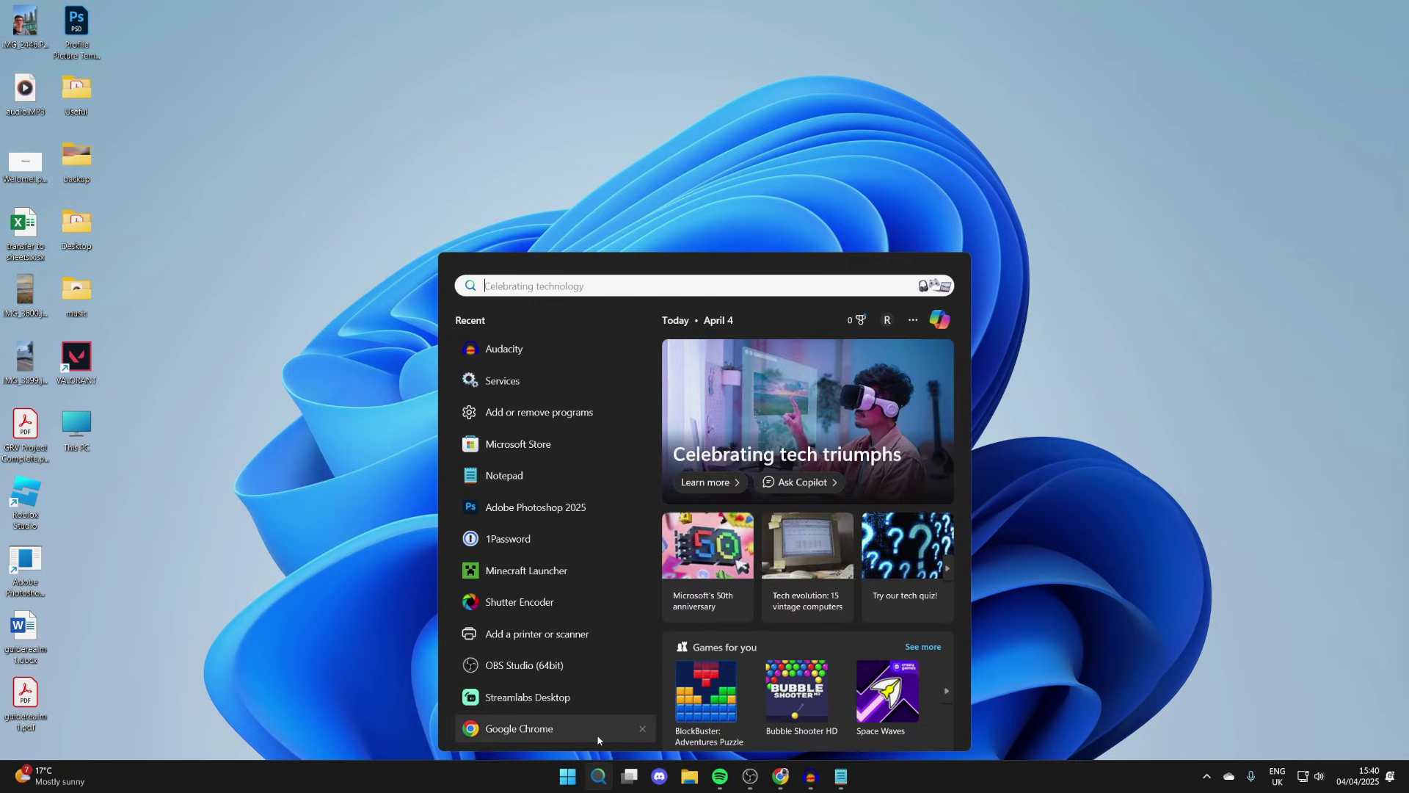